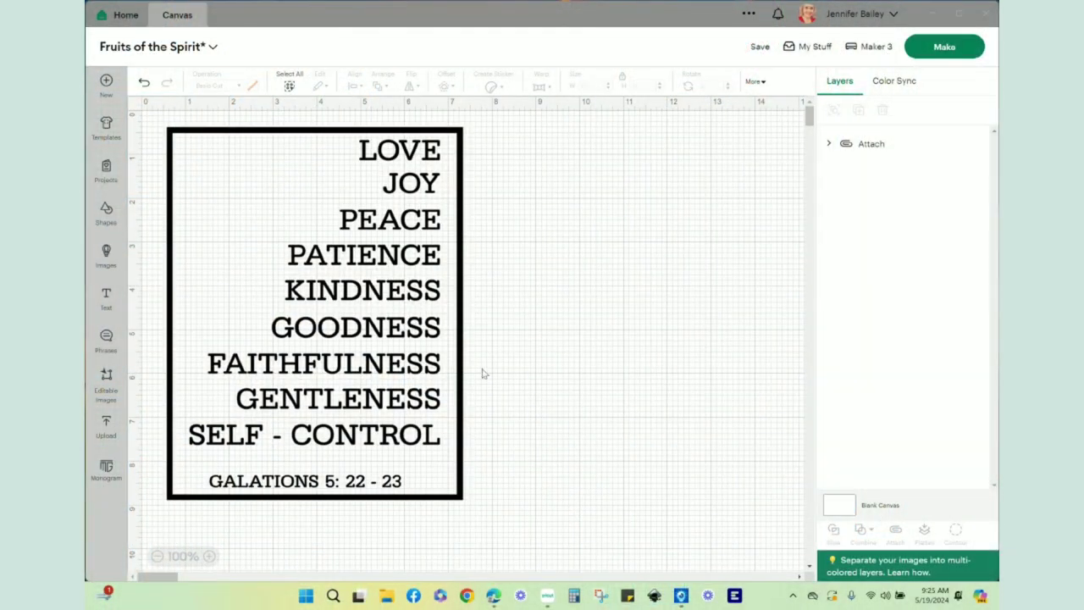
Step: Add a 2 in square from Shapes and place it right of the framed word list
{"action": "left_click_drag", "start_coordinate": [320, 364], "coordinate": [376, 371]}
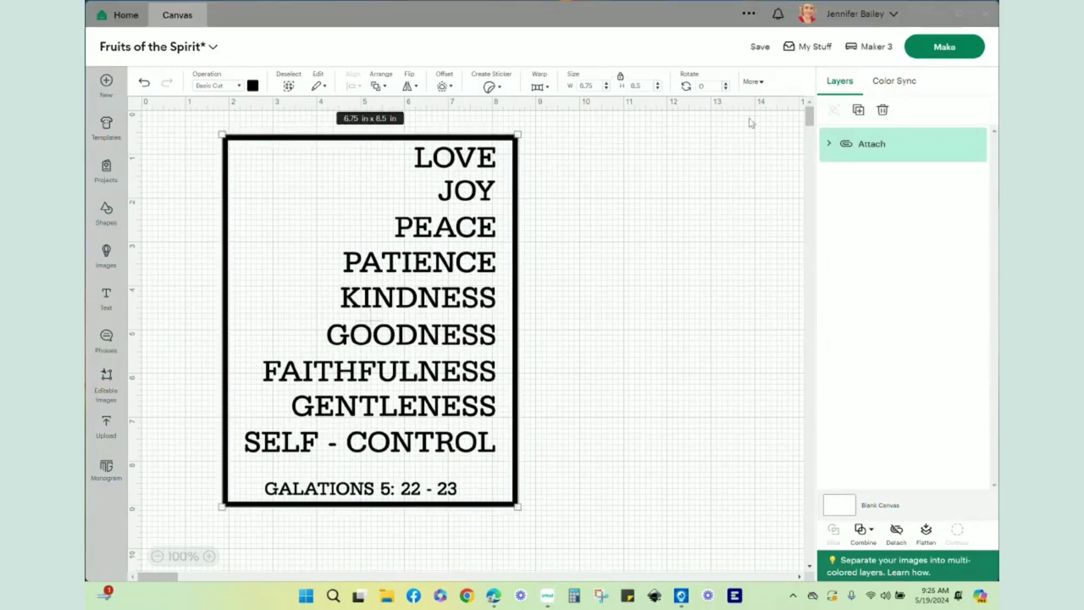
{"action": "left_click", "coordinate": [108, 211]}
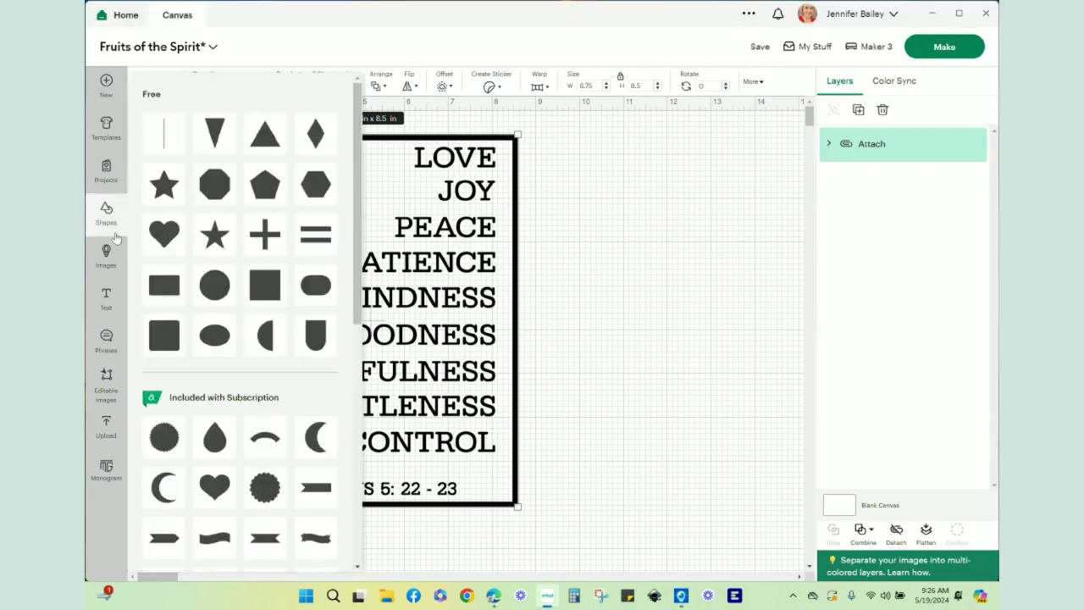
{"action": "left_click", "coordinate": [633, 345]}
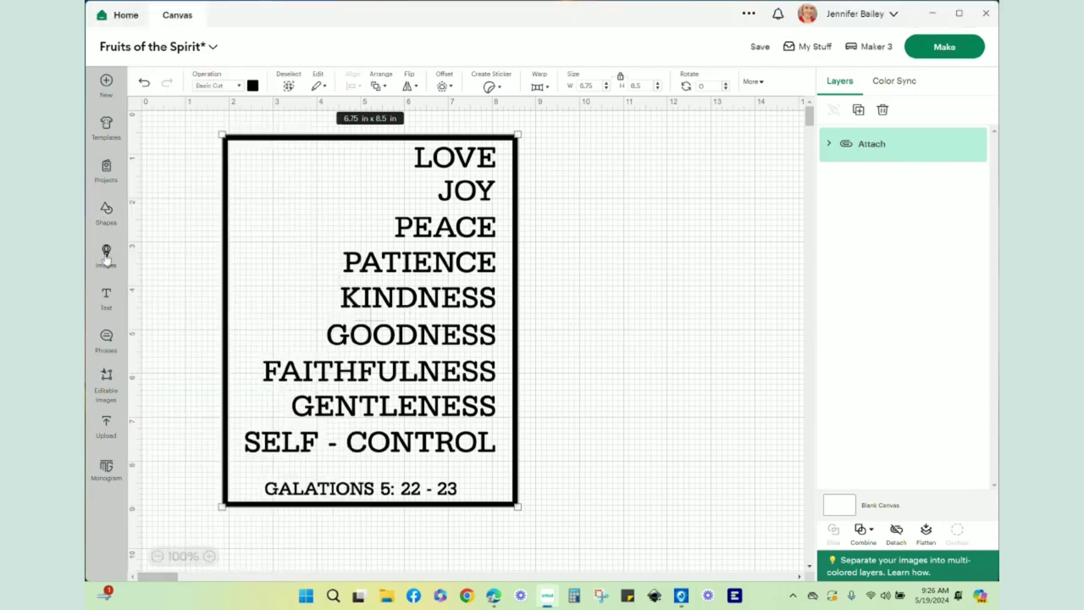
{"action": "left_click", "coordinate": [106, 212]}
{"action": "left_click", "coordinate": [264, 282]}
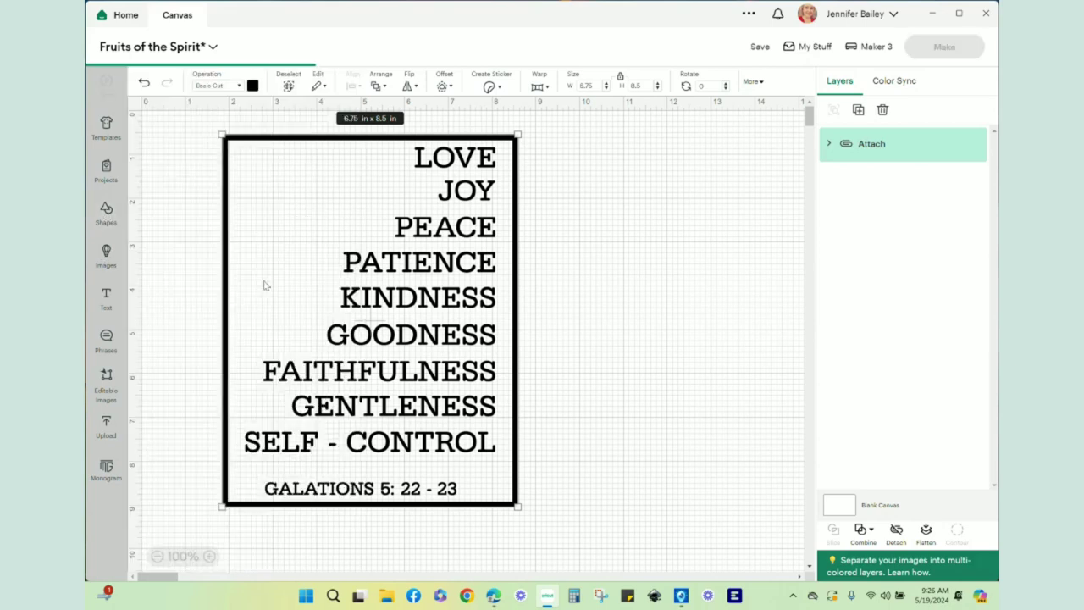
{"action": "left_click_drag", "start_coordinate": [213, 170], "coordinate": [621, 344]}
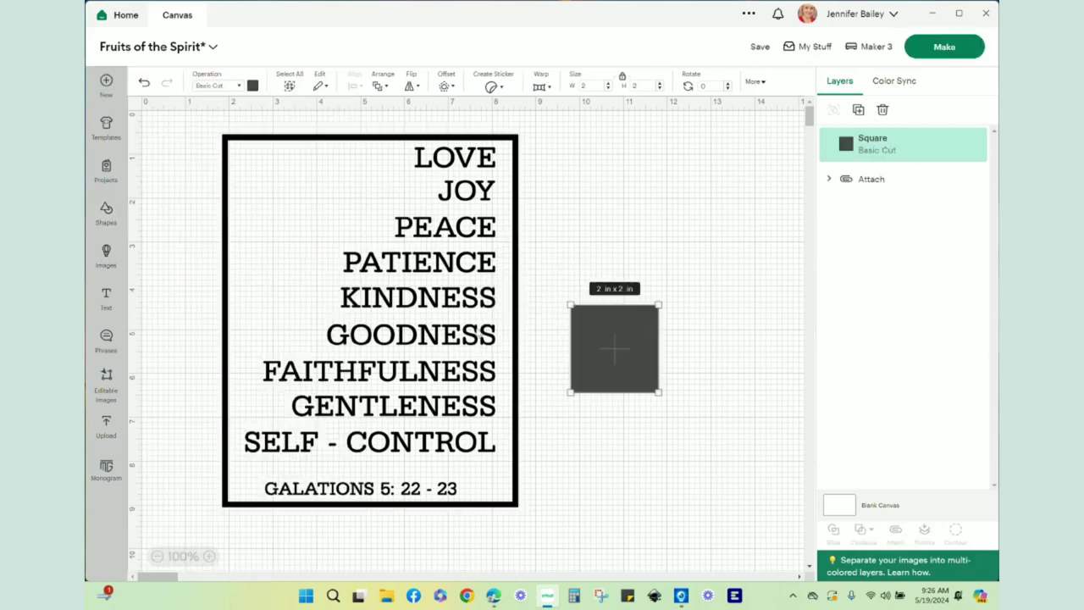
{"action": "left_click_drag", "start_coordinate": [372, 327], "coordinate": [305, 317]}
{"action": "left_click_drag", "start_coordinate": [601, 331], "coordinate": [544, 269]}
Step: Duplicate the square, shrink the copy to 1.61 in and place it over the original
{"action": "left_click", "coordinate": [859, 110]}
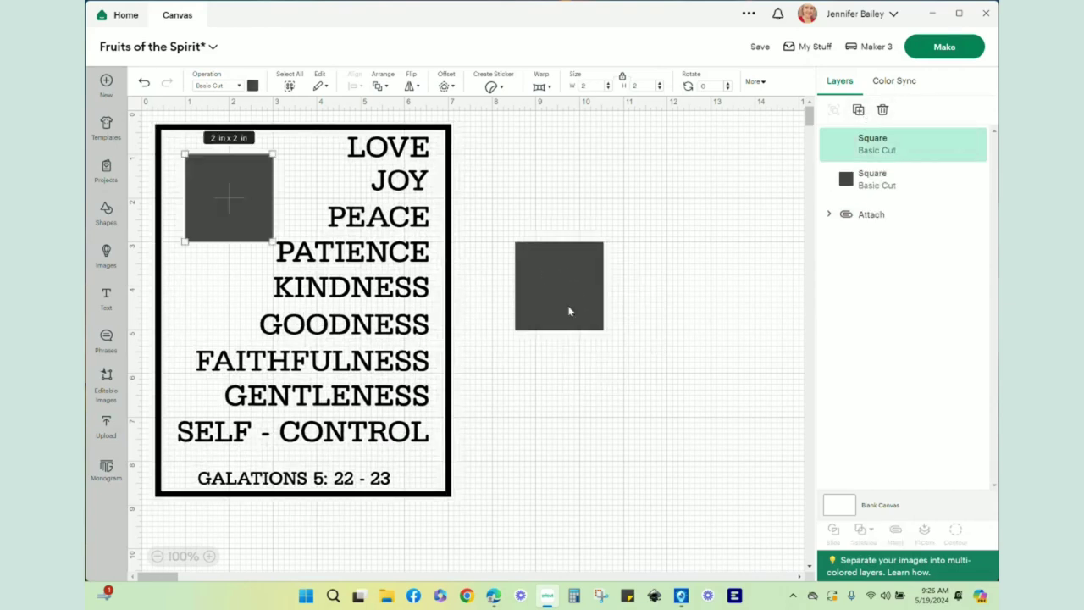
{"action": "left_click_drag", "start_coordinate": [227, 195], "coordinate": [600, 394]}
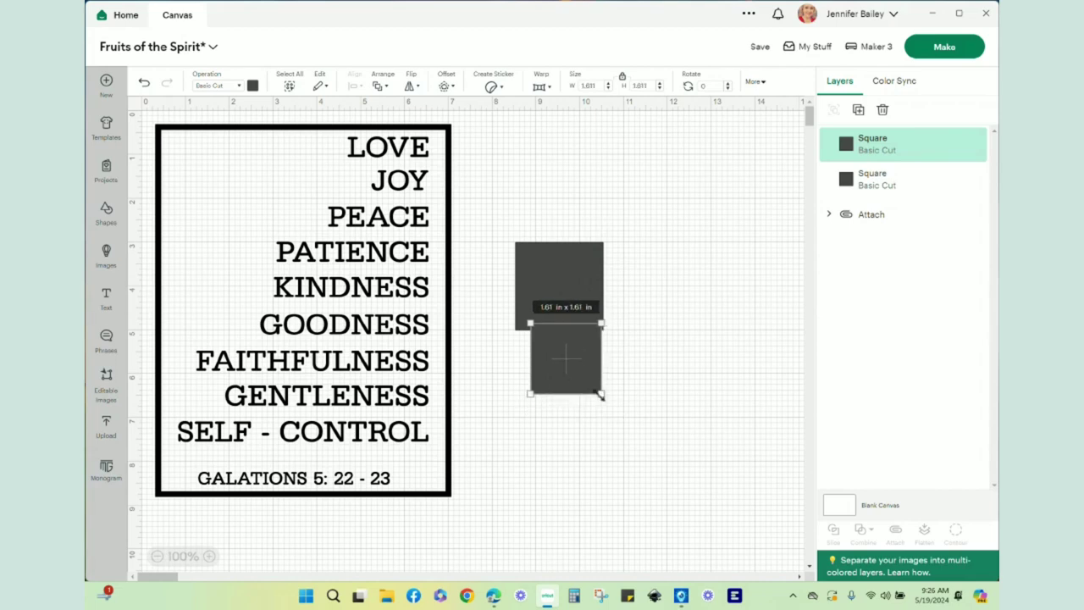
{"action": "left_click_drag", "start_coordinate": [559, 364], "coordinate": [552, 292]}
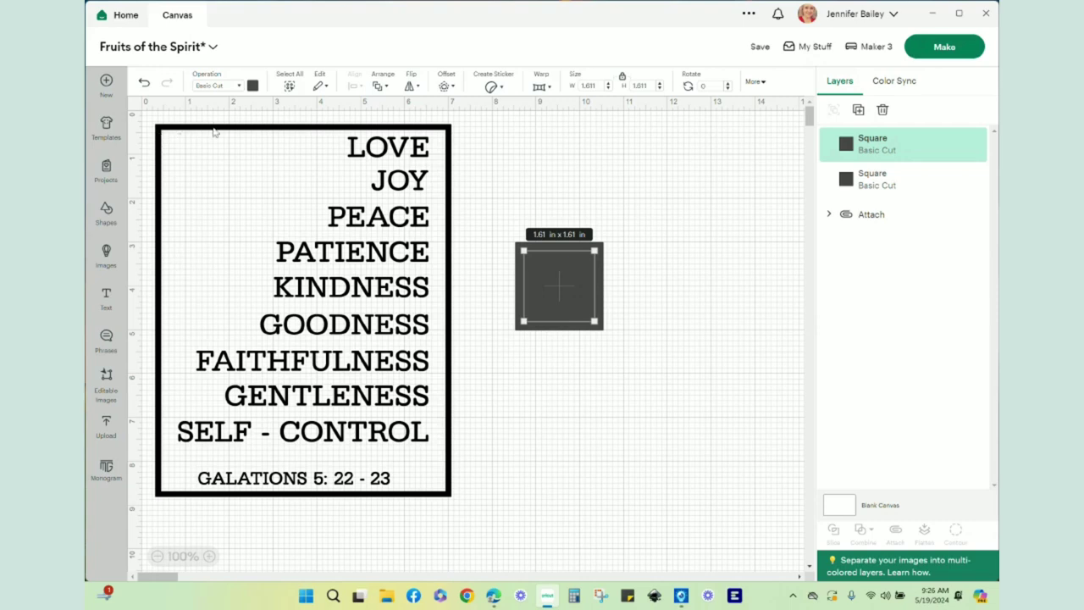
{"action": "left_click", "coordinate": [450, 188]}
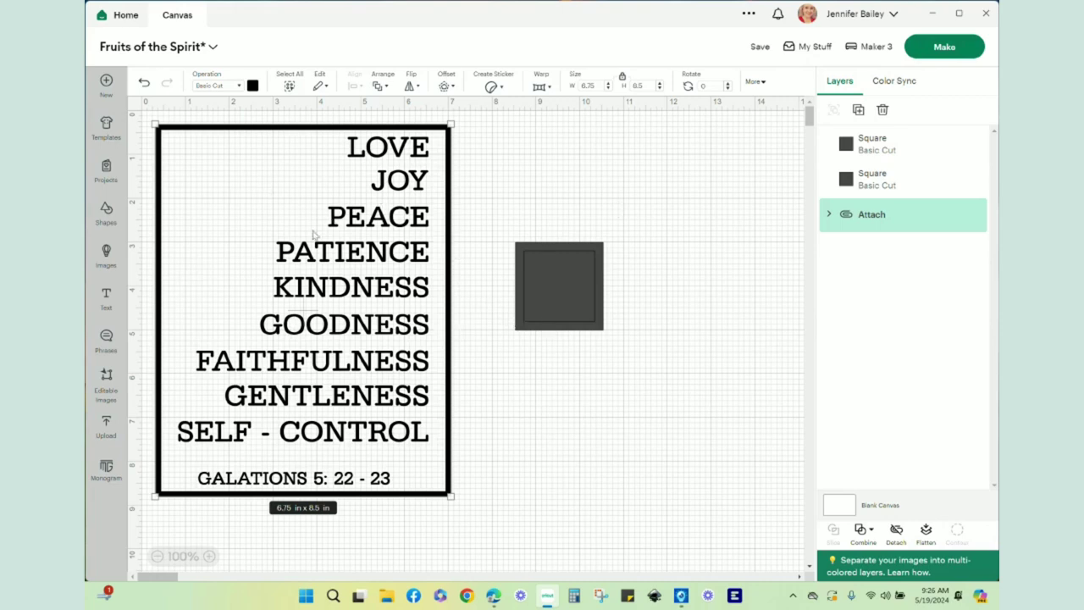
{"action": "left_click", "coordinate": [575, 289]}
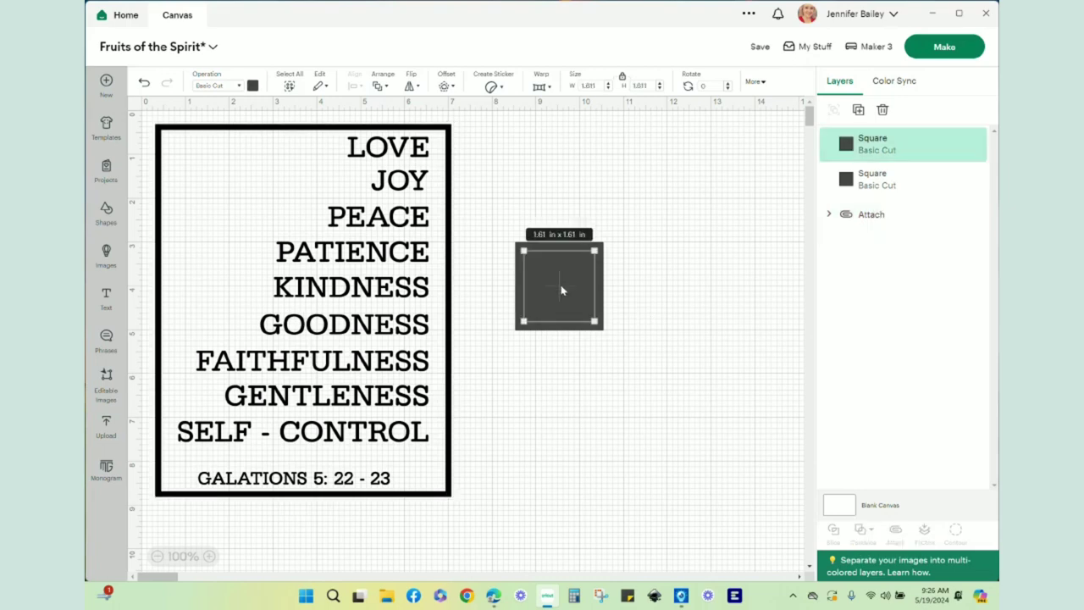
{"action": "left_click_drag", "start_coordinate": [552, 208], "coordinate": [590, 382]}
{"action": "left_click", "coordinate": [354, 87]}
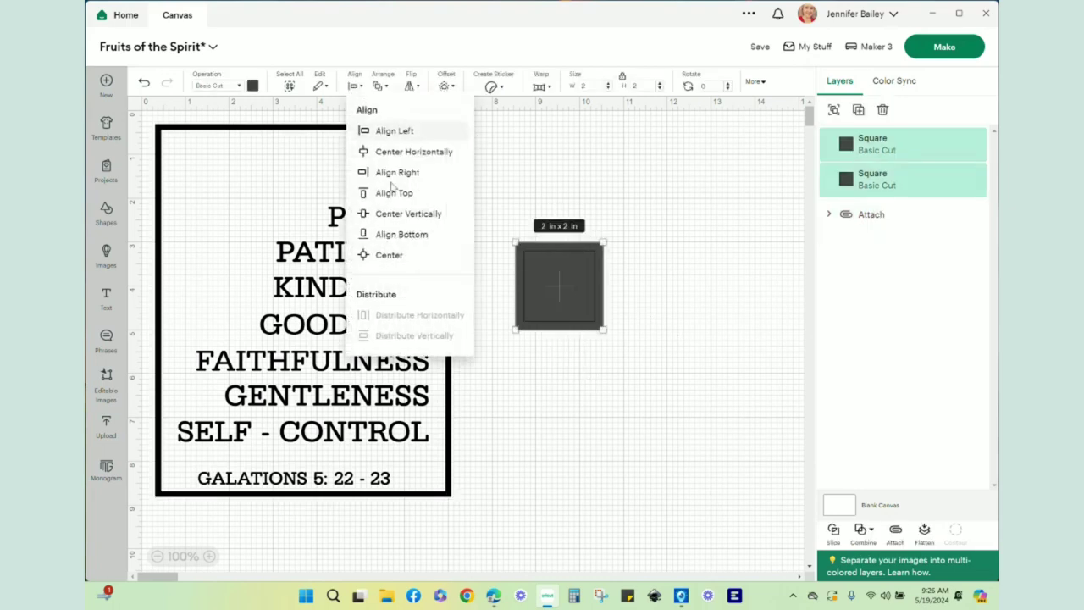
{"action": "left_click", "coordinate": [382, 252]}
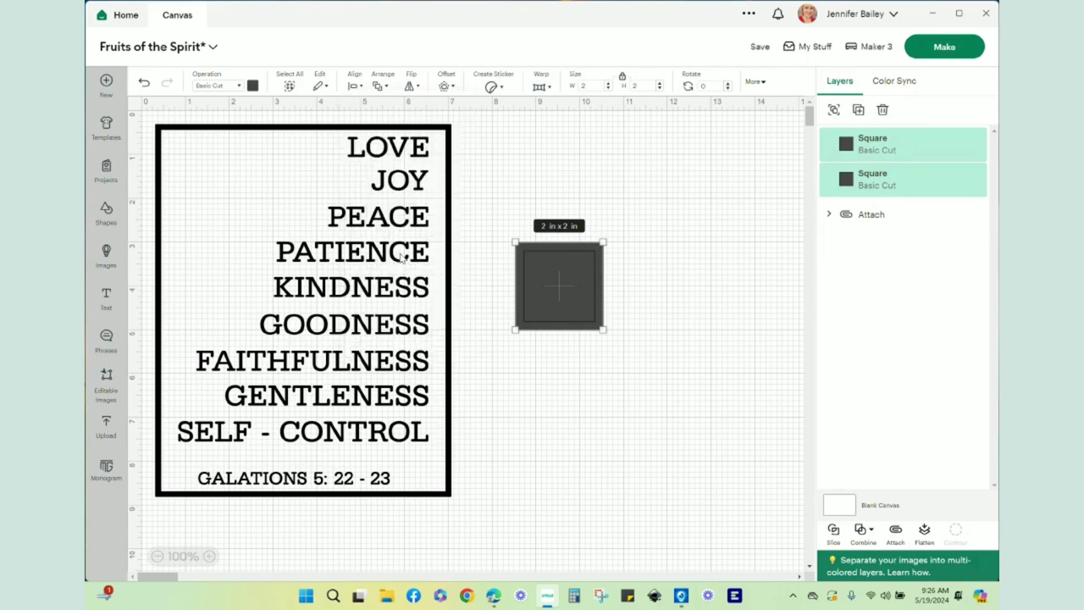
{"action": "left_click", "coordinate": [832, 540]}
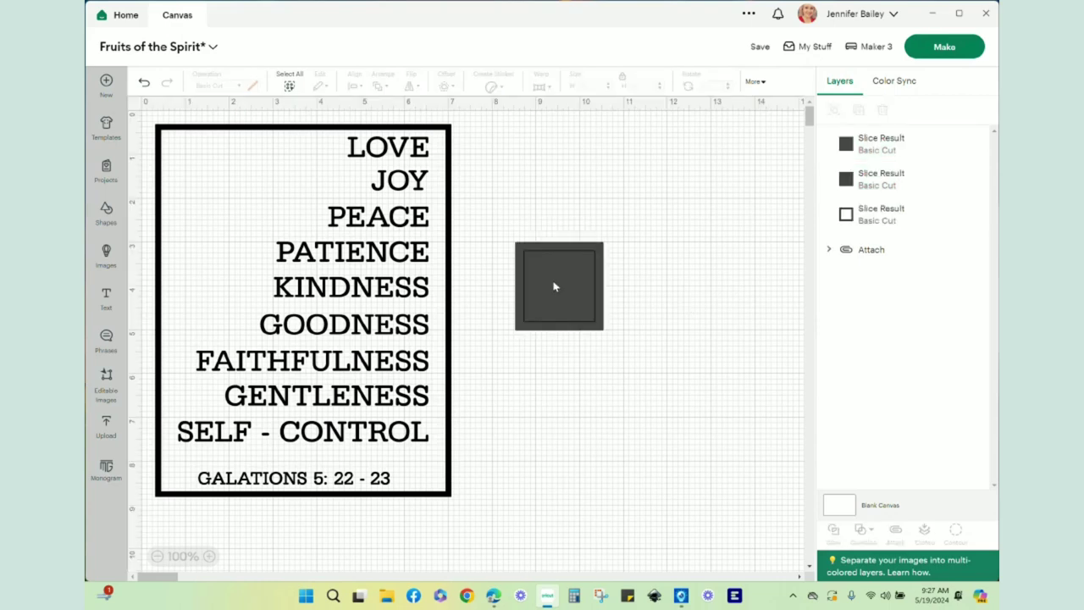
{"action": "left_click_drag", "start_coordinate": [555, 286], "coordinate": [731, 400]}
{"action": "left_click_drag", "start_coordinate": [575, 285], "coordinate": [733, 381]}
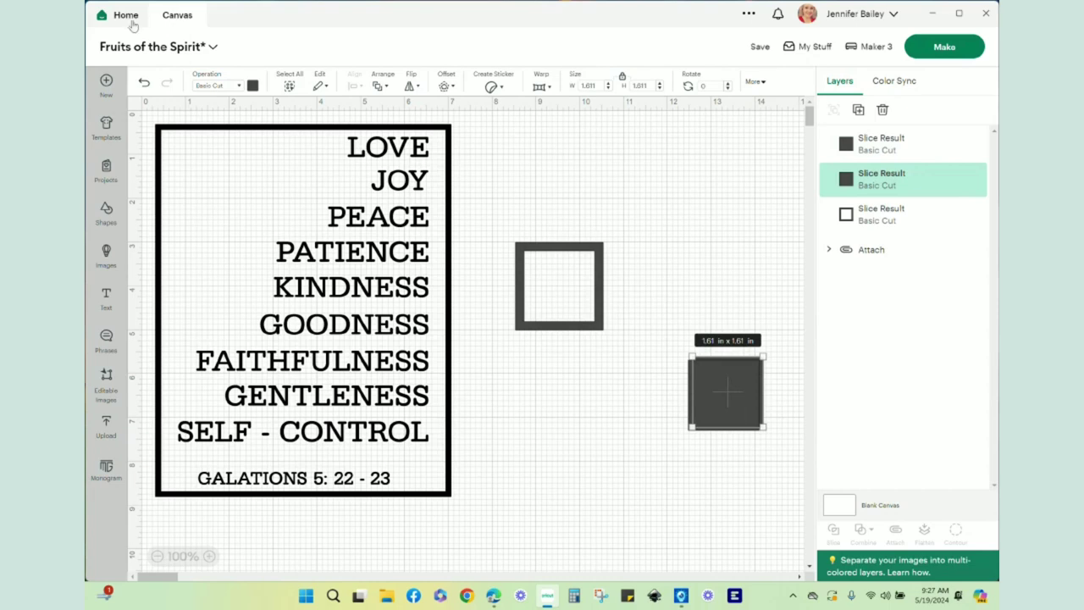
{"action": "left_click", "coordinate": [144, 82]}
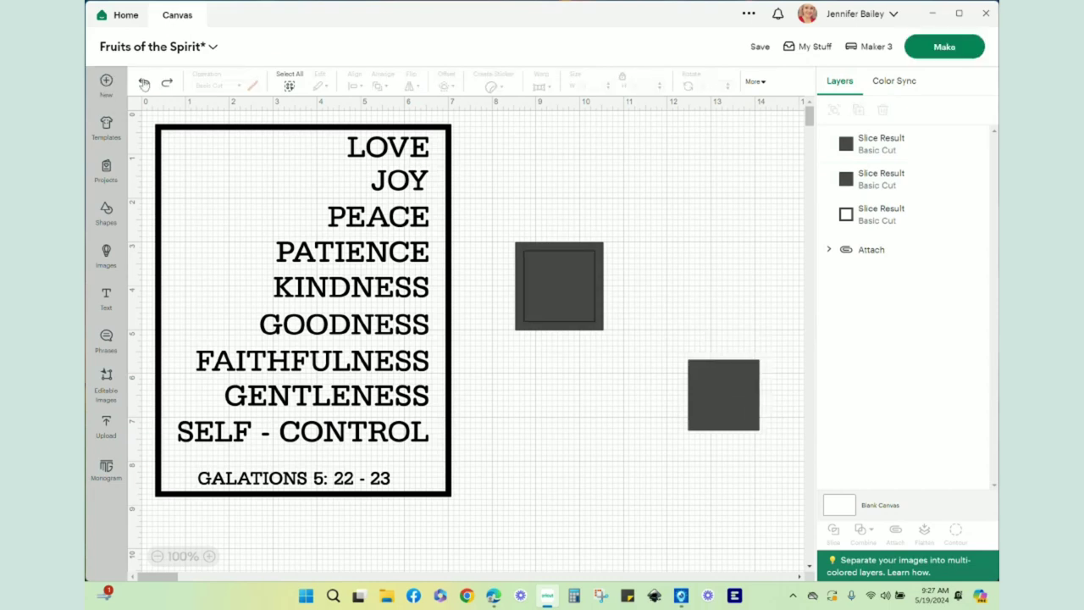
{"action": "left_click", "coordinate": [144, 82]}
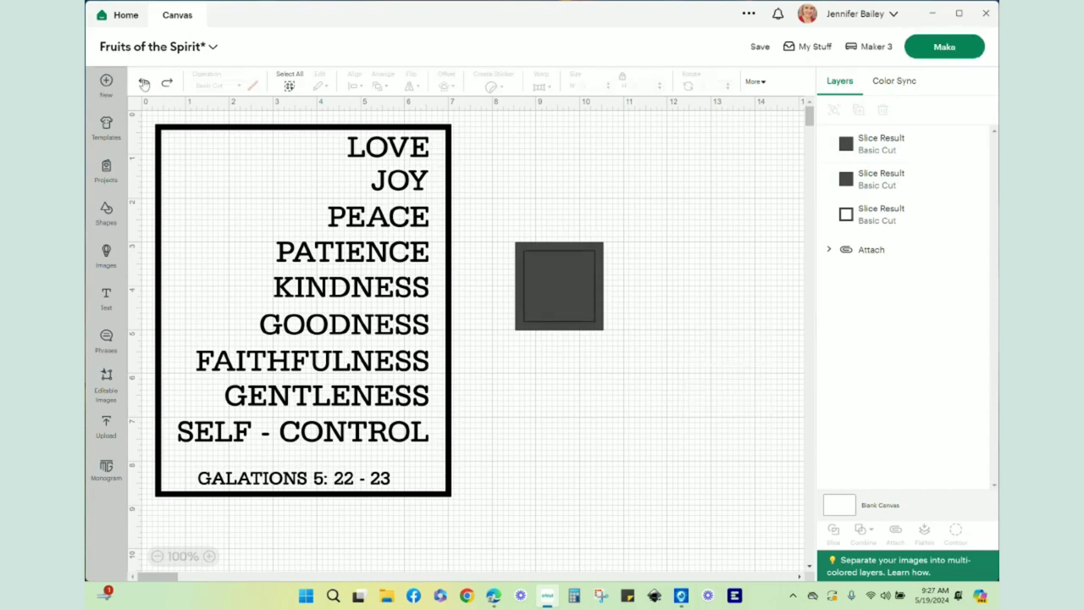
{"action": "left_click", "coordinate": [144, 82]}
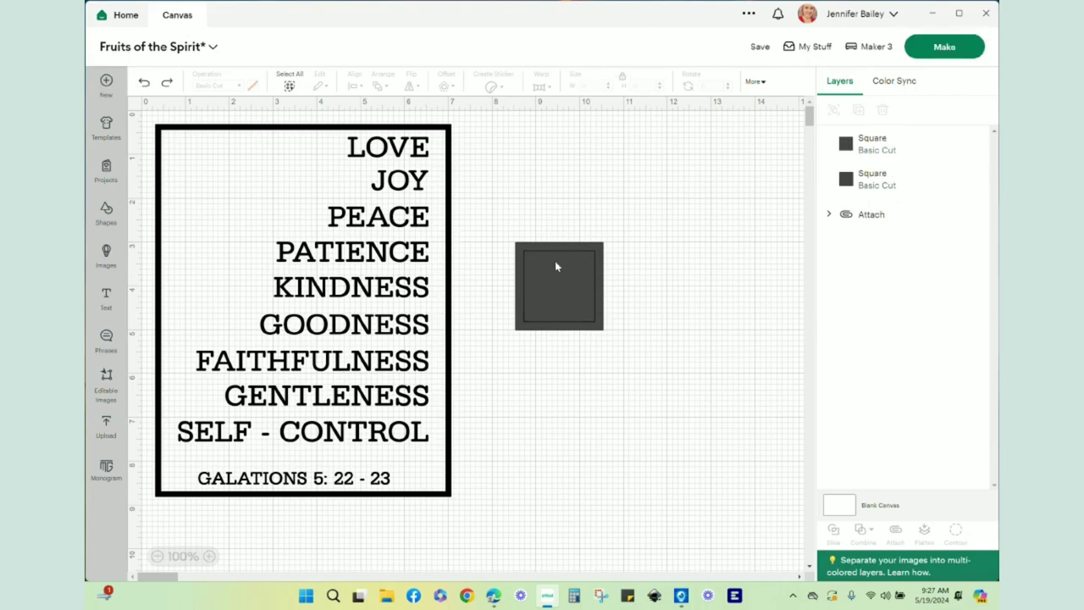
Step: Select both squares and center-align the 1.61 in square inside the 2 in square
{"action": "left_click", "coordinate": [555, 266]}
{"action": "left_click", "coordinate": [515, 184]}
{"action": "mouse_move", "coordinate": [567, 294]}
{"action": "left_mouse_down"}
{"action": "mouse_move", "coordinate": [659, 375]}
{"action": "mouse_move", "coordinate": [567, 269]}
{"action": "mouse_move", "coordinate": [567, 281]}
{"action": "left_mouse_up"}
{"action": "left_click", "coordinate": [558, 304]}
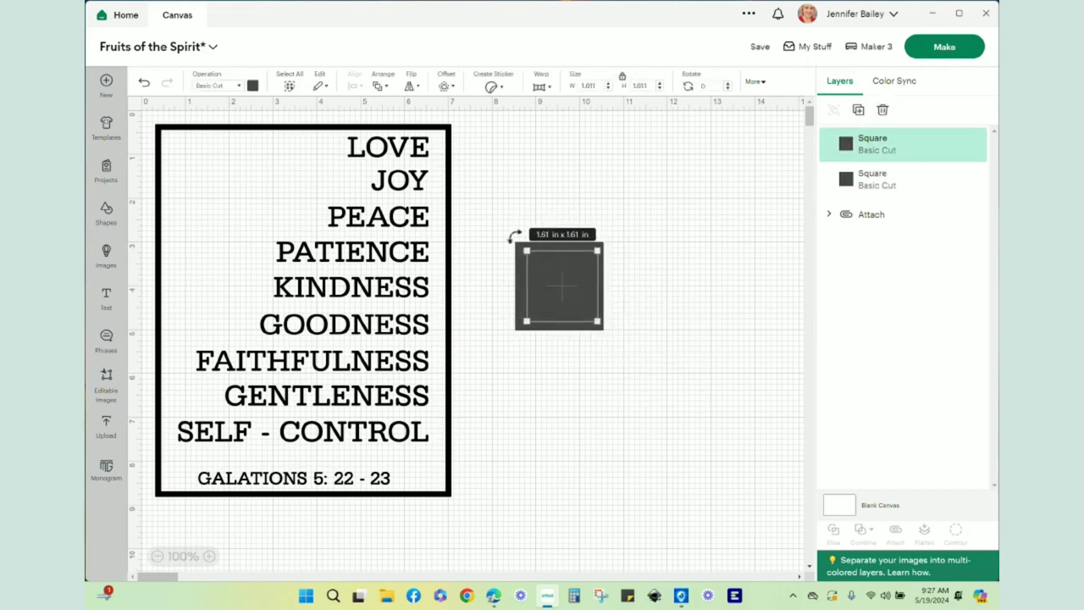
{"action": "left_click_drag", "start_coordinate": [501, 226], "coordinate": [660, 384]}
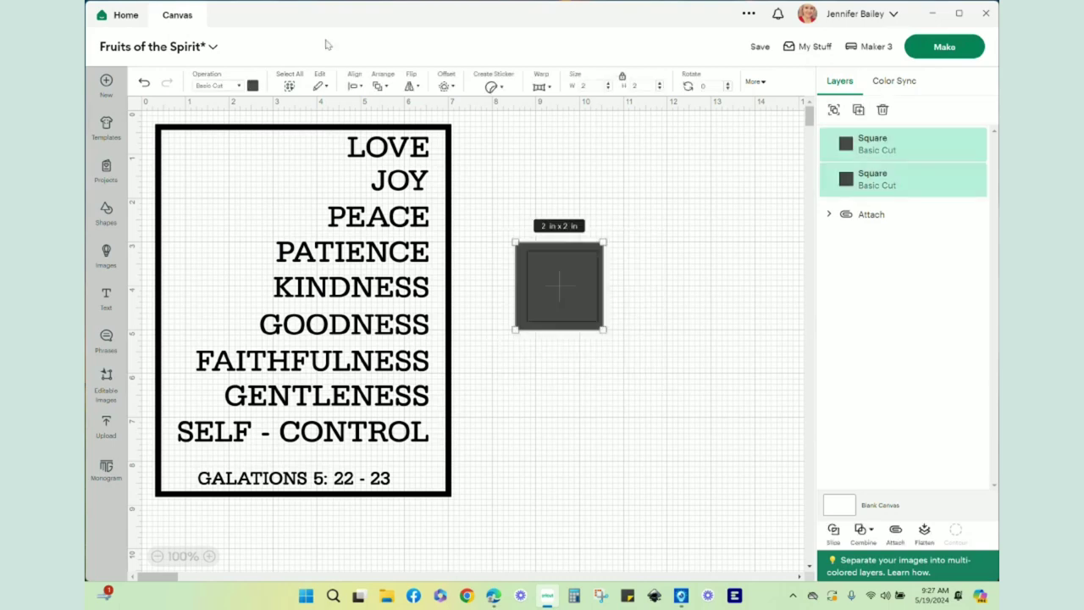
{"action": "left_click", "coordinate": [350, 86]}
{"action": "left_click", "coordinate": [394, 259]}
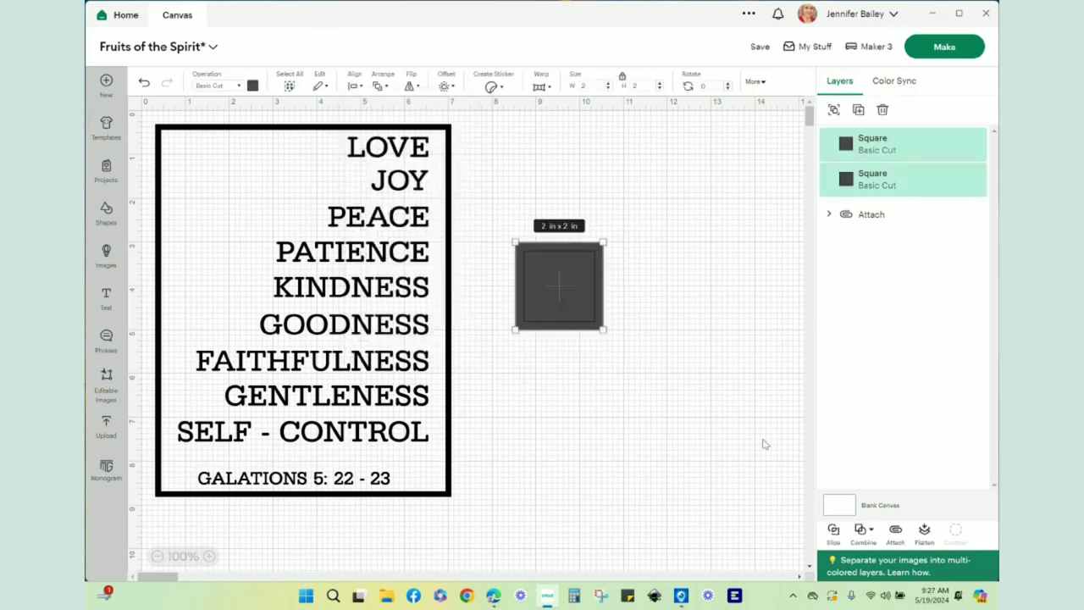
Step: Subtract the inner square into a hollow outline and move it up and right
{"action": "left_click", "coordinate": [861, 530]}
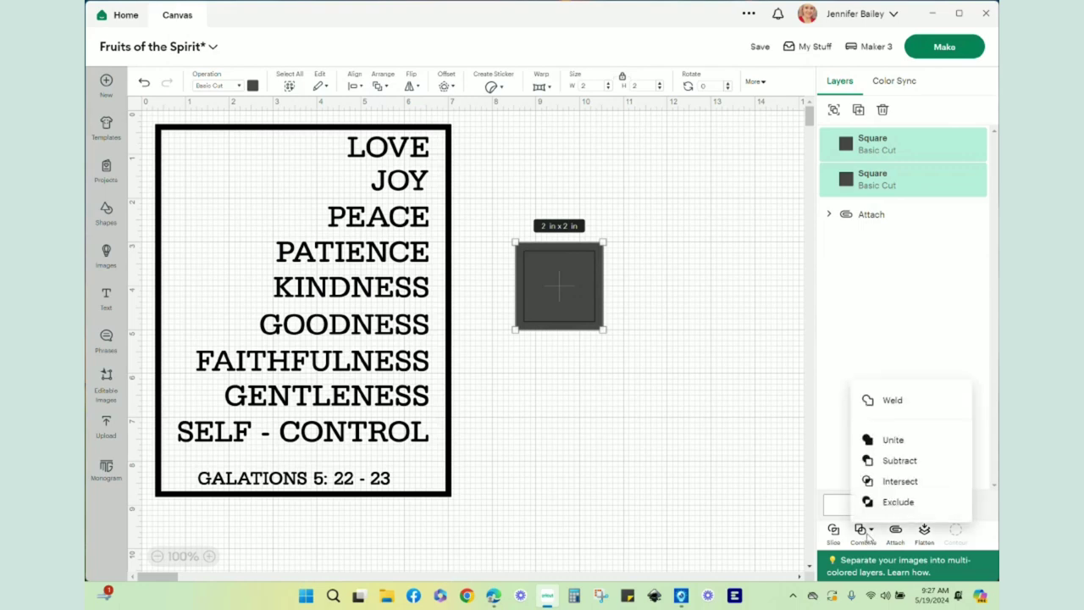
{"action": "left_click", "coordinate": [899, 461]}
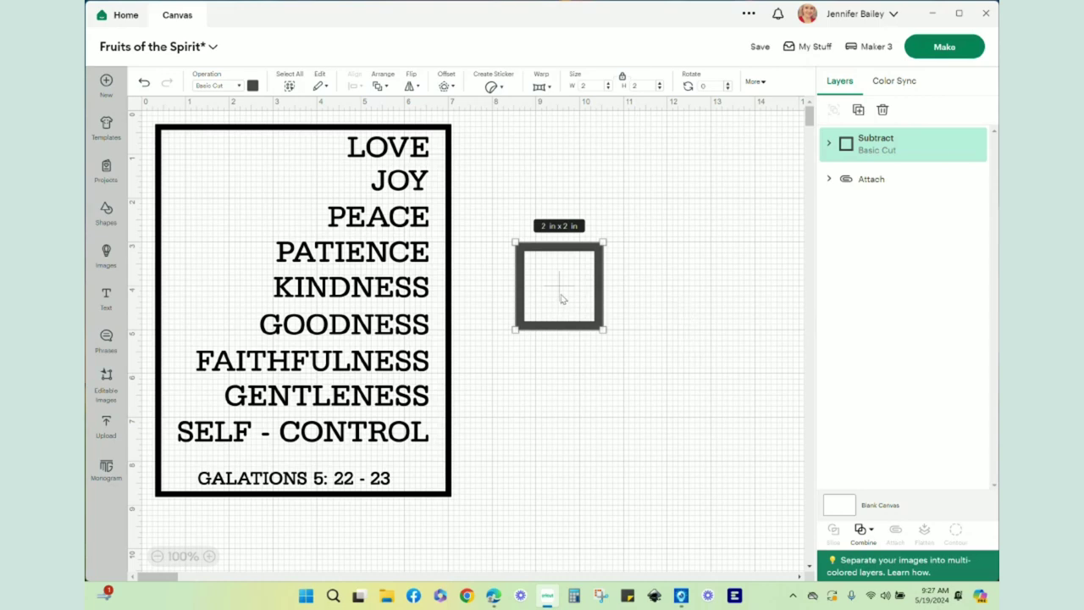
{"action": "left_click_drag", "start_coordinate": [561, 298], "coordinate": [586, 200]}
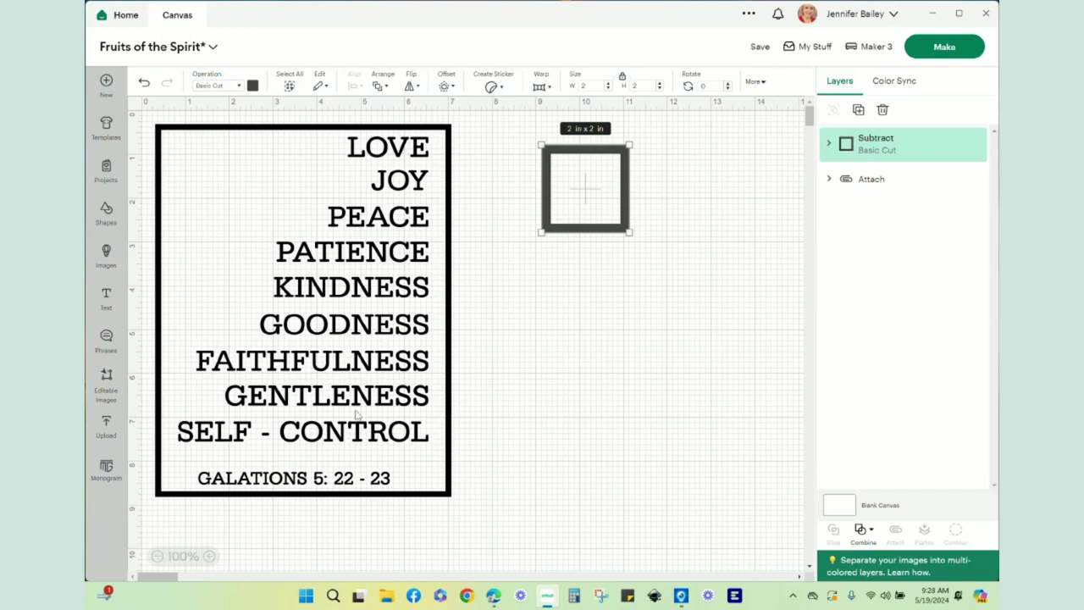
Step: Inspect the framed word list by selecting its frame, text group and words
{"action": "left_click", "coordinate": [356, 267]}
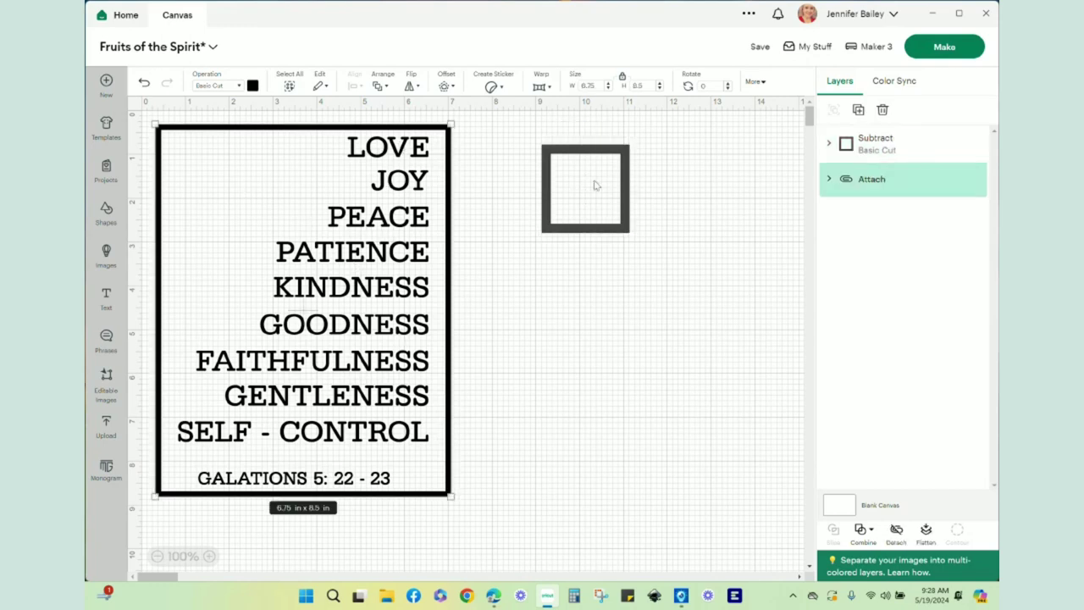
{"action": "left_click", "coordinate": [382, 204]}
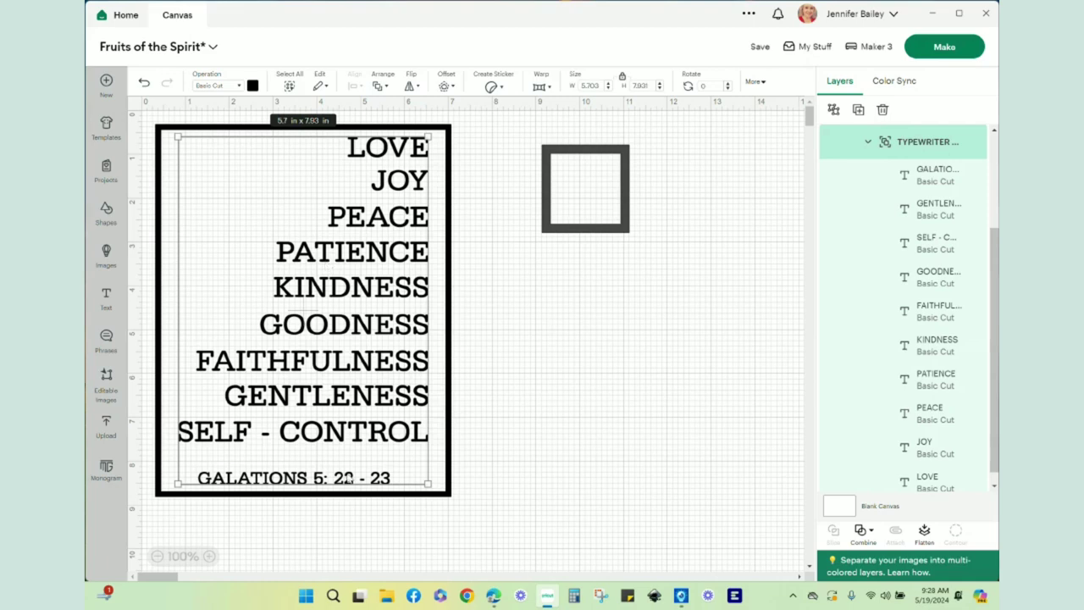
{"action": "left_click", "coordinate": [546, 503]}
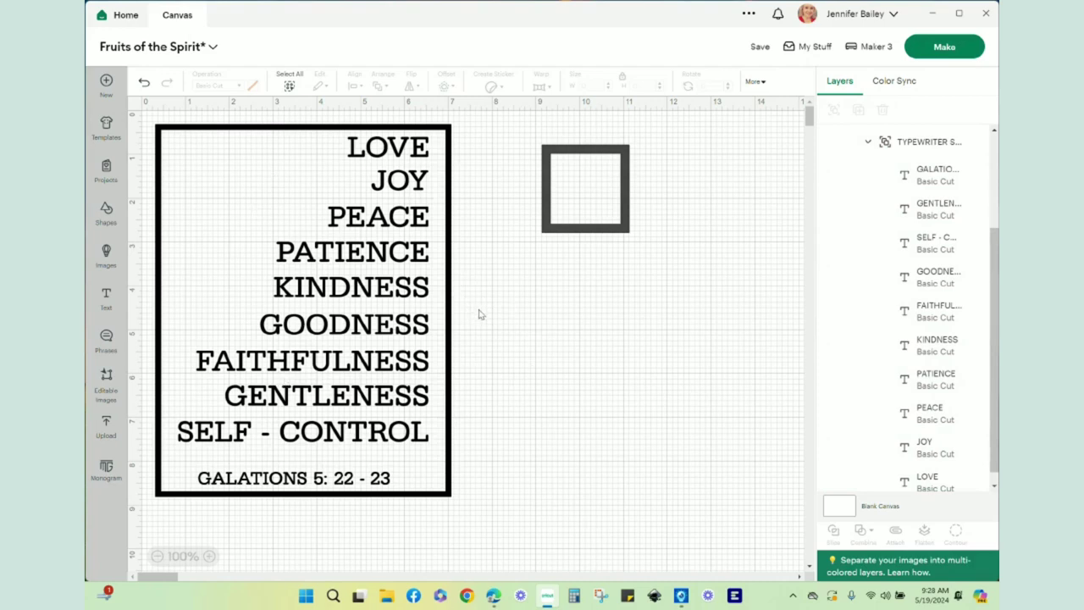
{"action": "left_click_drag", "start_coordinate": [479, 315], "coordinate": [252, 337]}
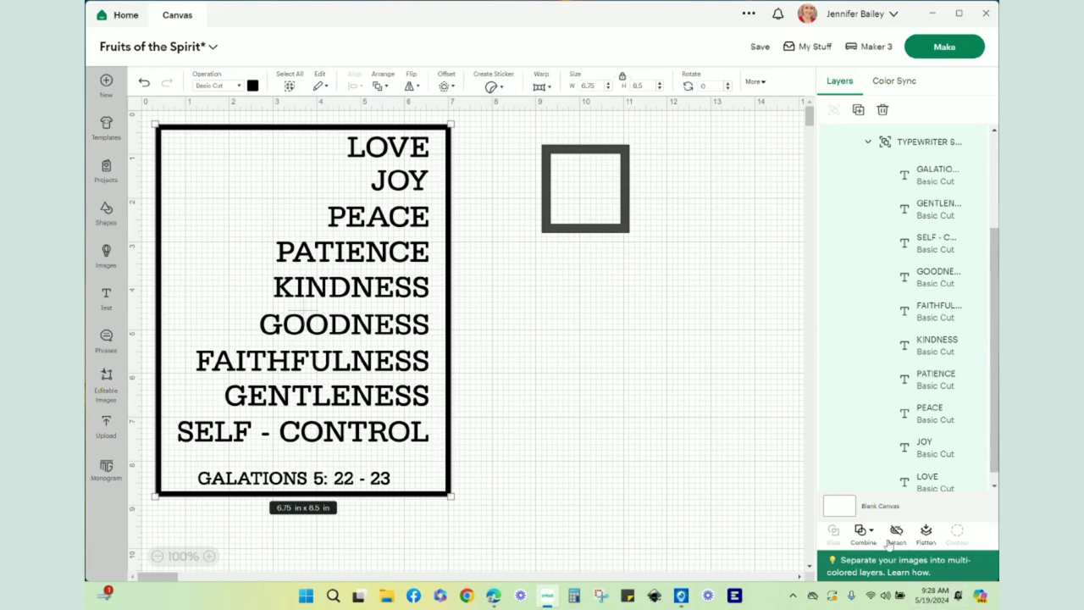
{"action": "left_click", "coordinate": [615, 430]}
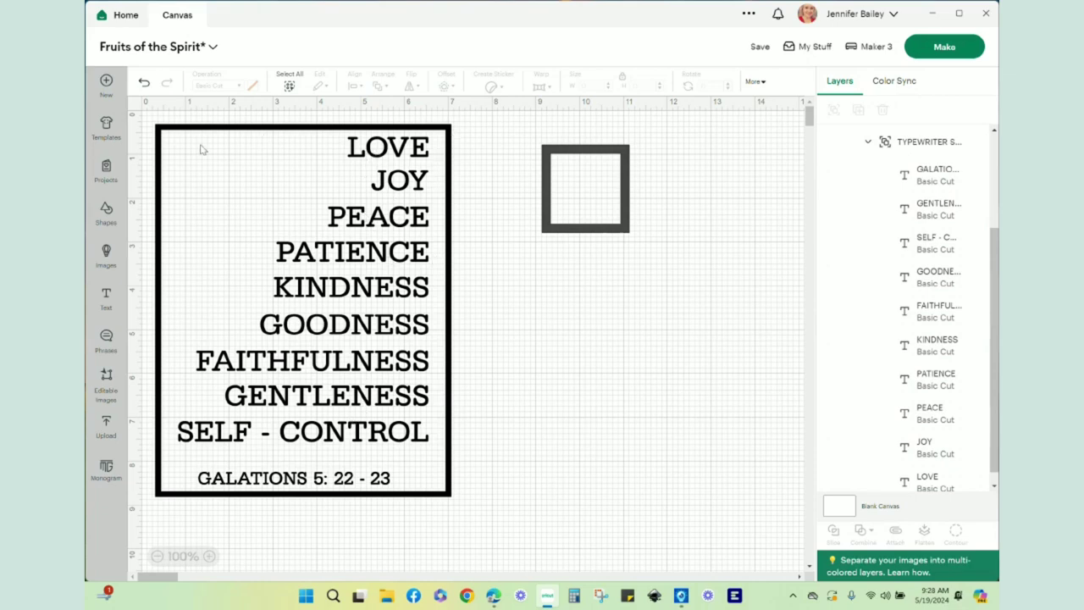
Step: Delete the hollow square outline from the canvas
{"action": "left_click", "coordinate": [390, 494]}
{"action": "left_click", "coordinate": [591, 181]}
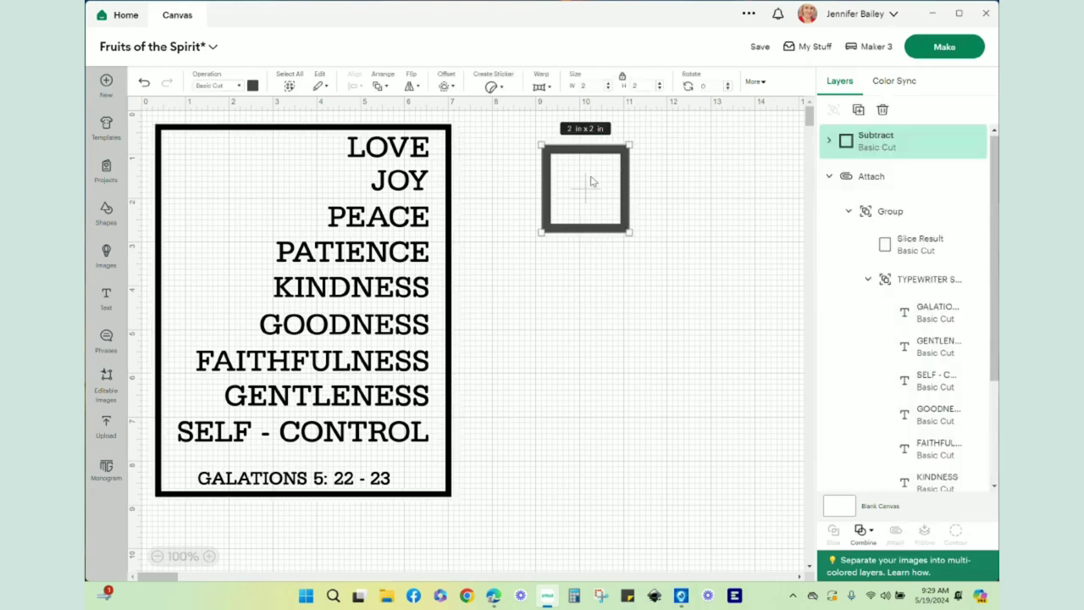
{"action": "key", "text": "Delete"}
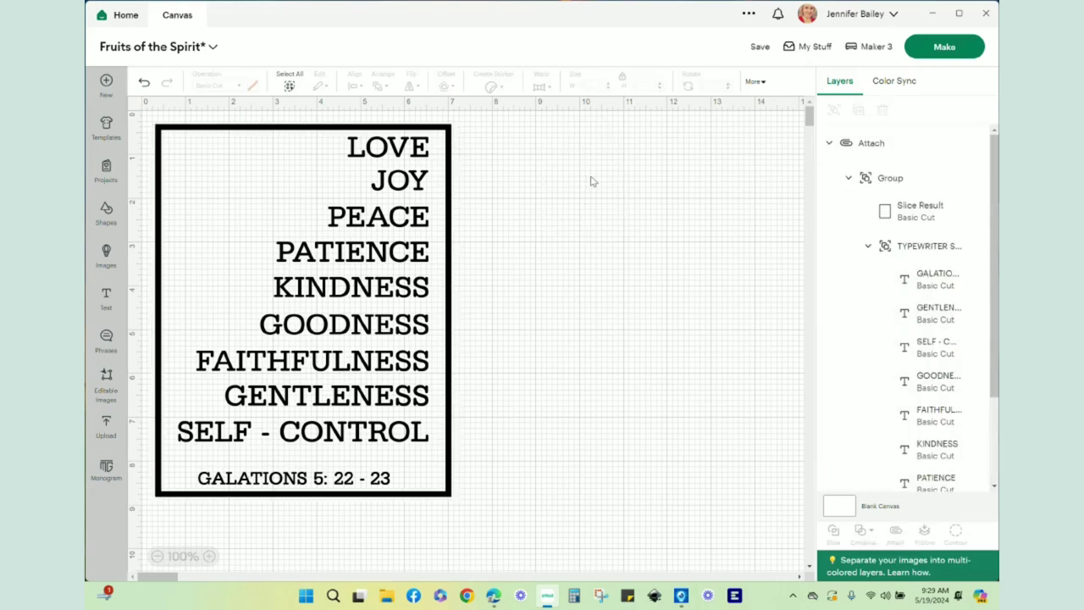